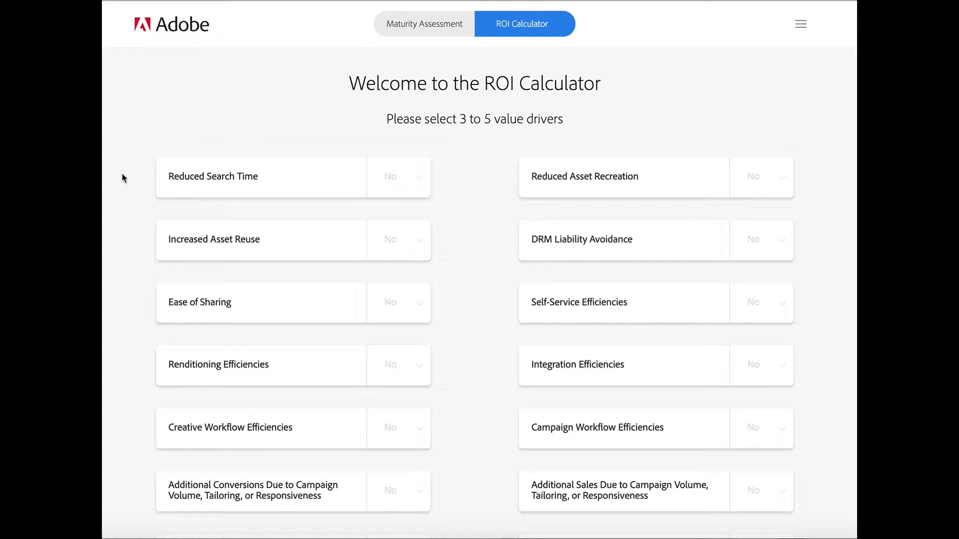
Look through the list of value drivers offered by the ROI Calculator
scroll(125, 223, "down", 5)
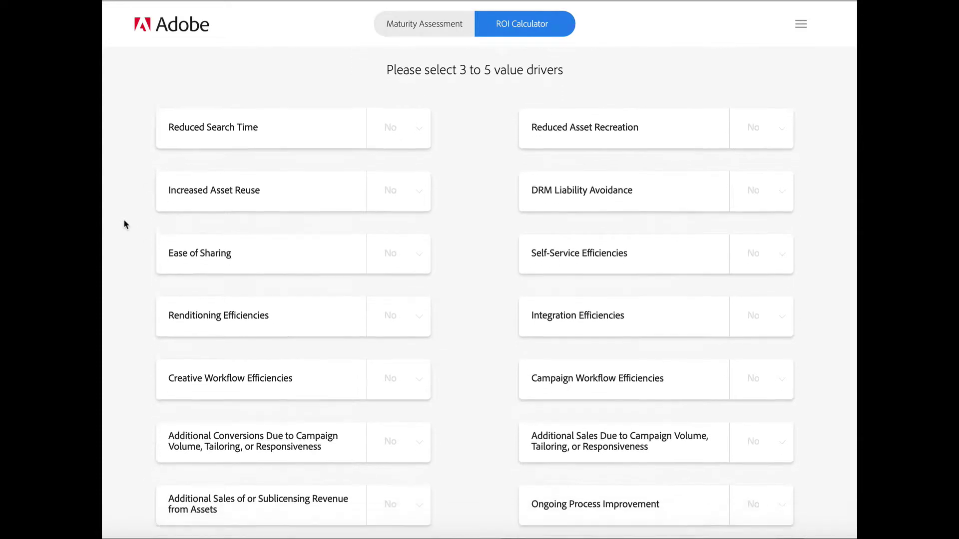
scroll(125, 223, "up", 4)
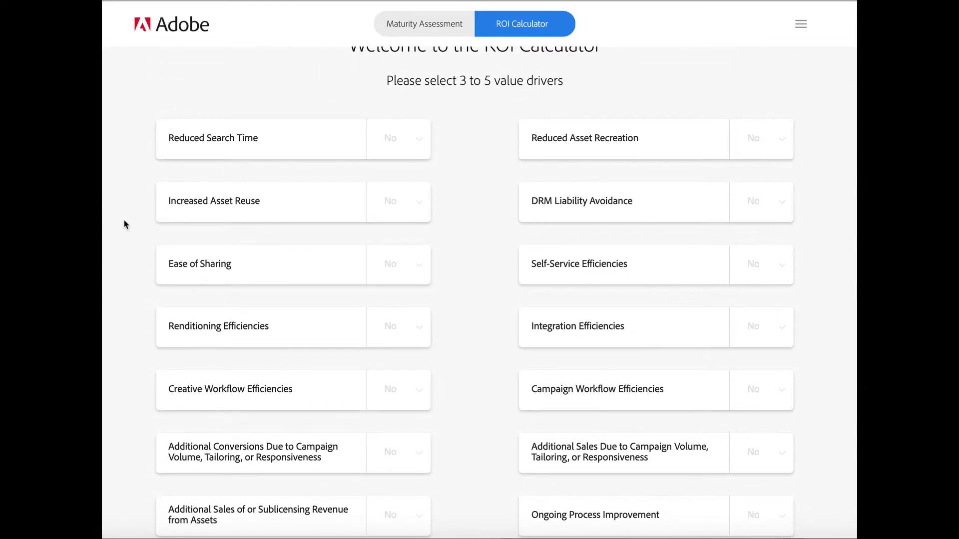
scroll(125, 223, "up", 1)
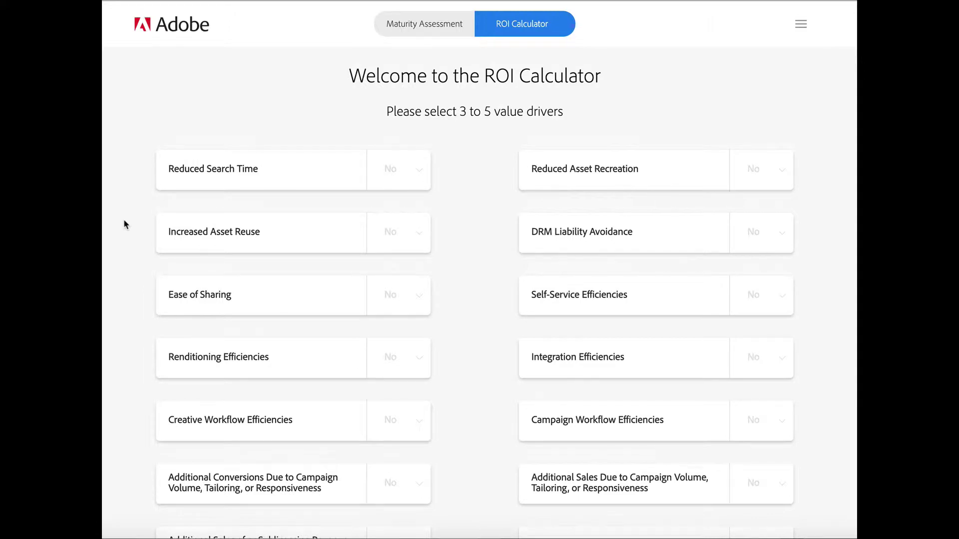
scroll(124, 222, "down", 2)
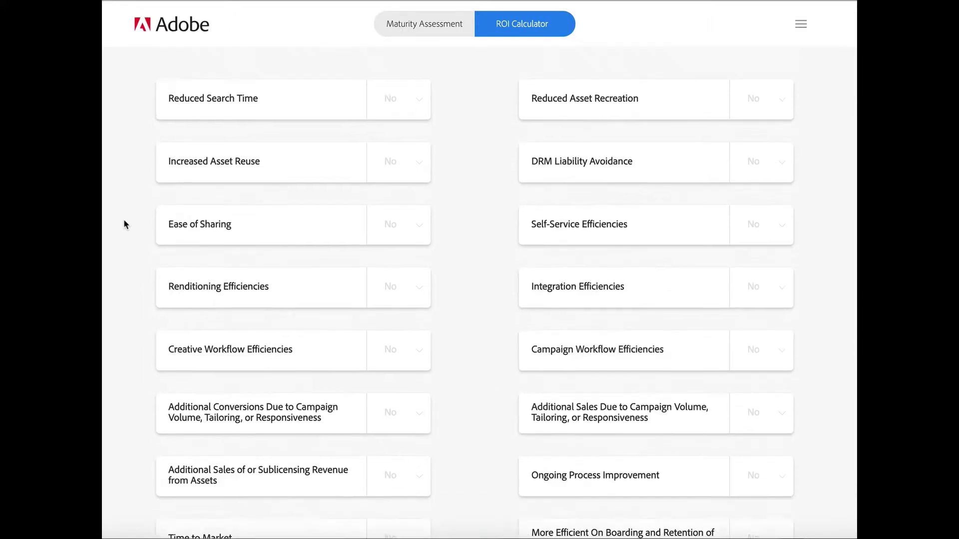
scroll(124, 223, "up", 2)
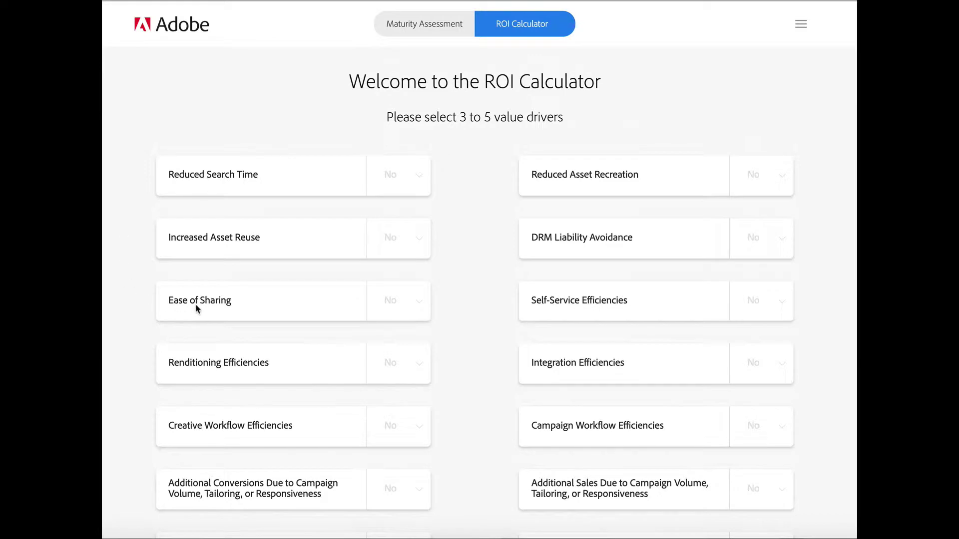
mouse_move(195, 300)
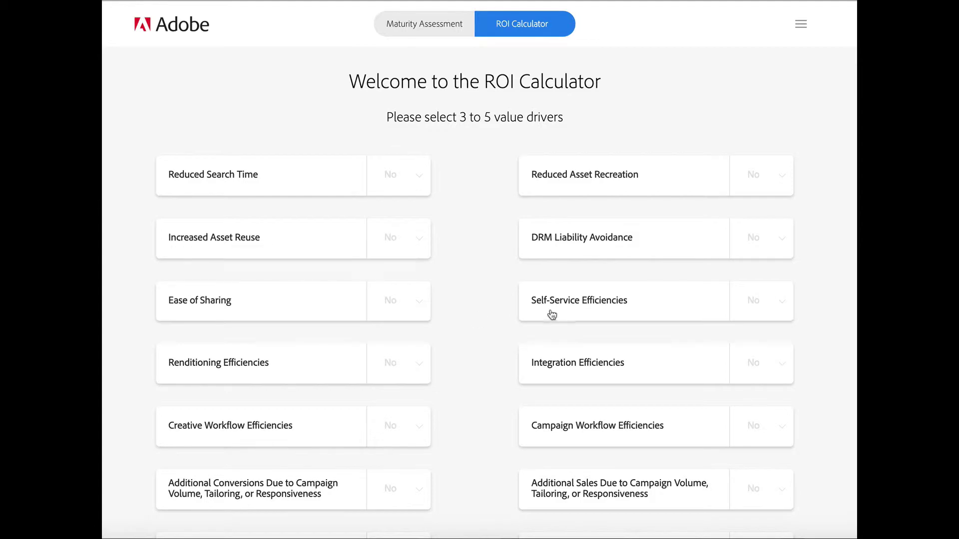
mouse_move(554, 312)
mouse_move(559, 364)
Set the Reduced Search Time, Increased Asset Reuse and Reduced Asset Recreation value drivers to Yes
left_click(397, 181)
left_click(377, 183)
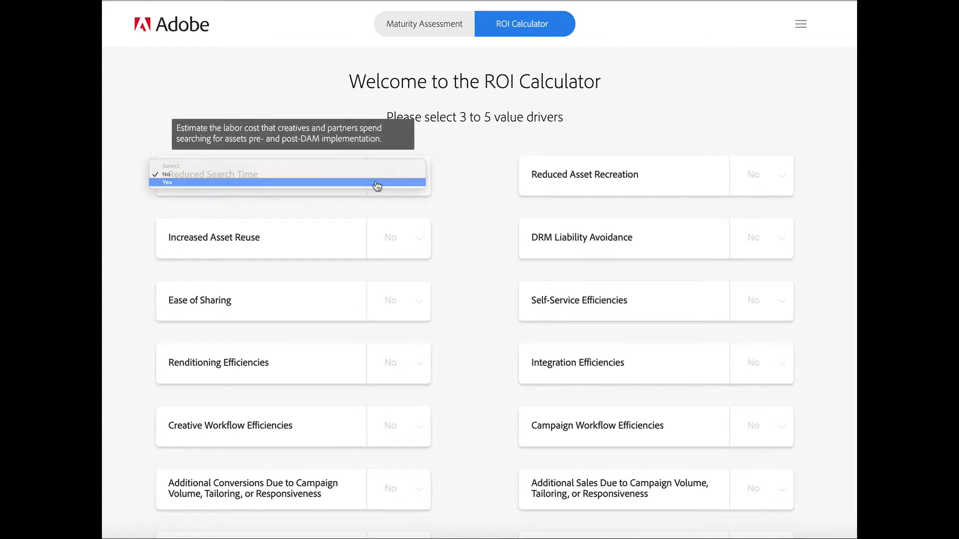
left_click(409, 234)
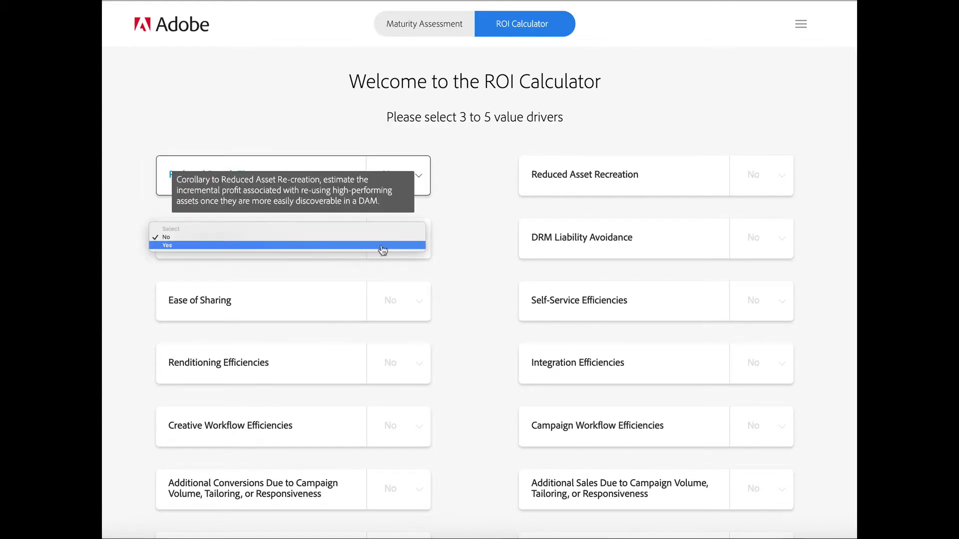
left_click(382, 246)
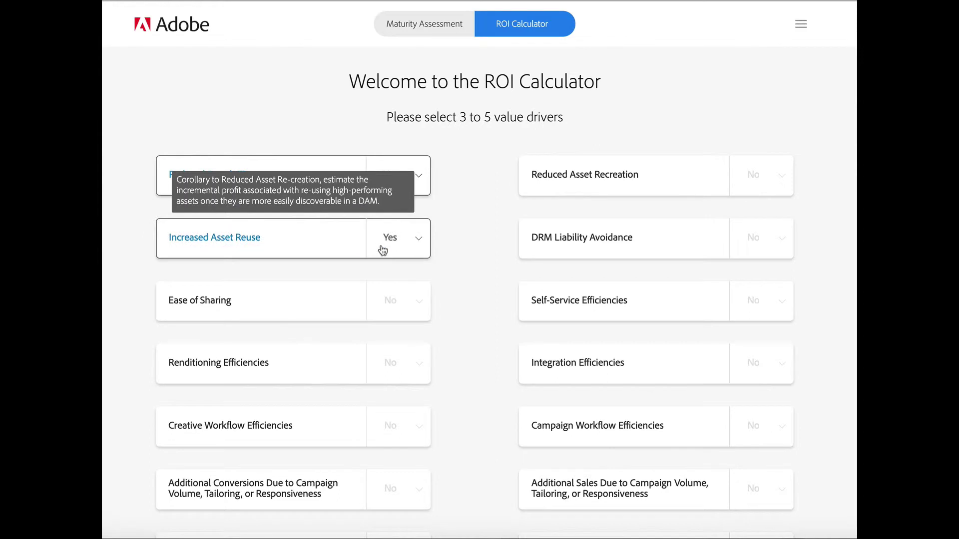
left_click(676, 186)
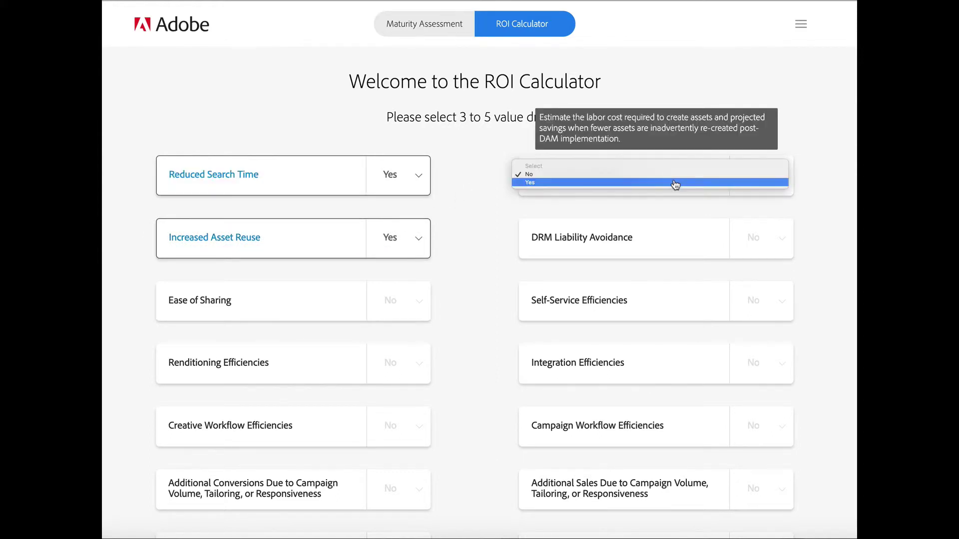
left_click(602, 183)
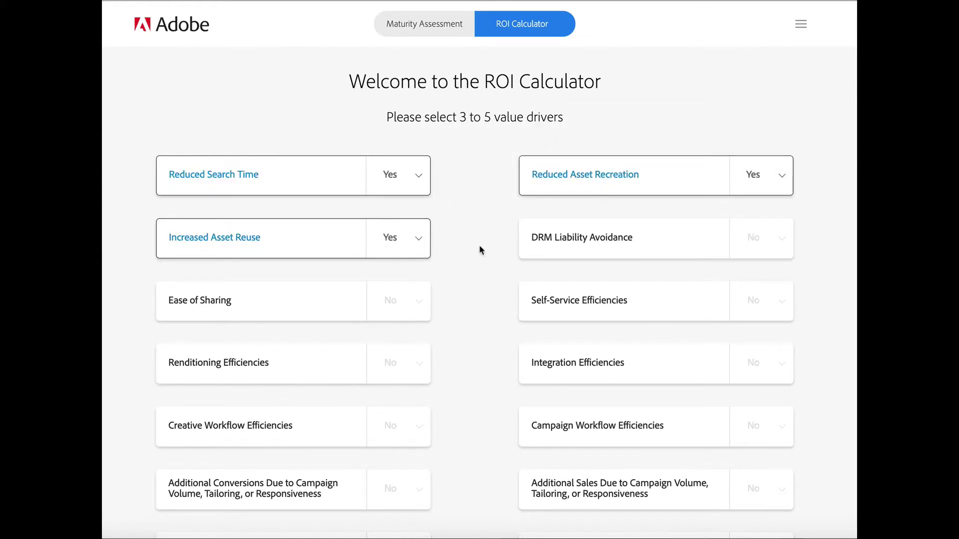
Set the Creative Workflow Efficiencies value driver to Yes and continue to the cost and value inputs
scroll(479, 247, "down", 3)
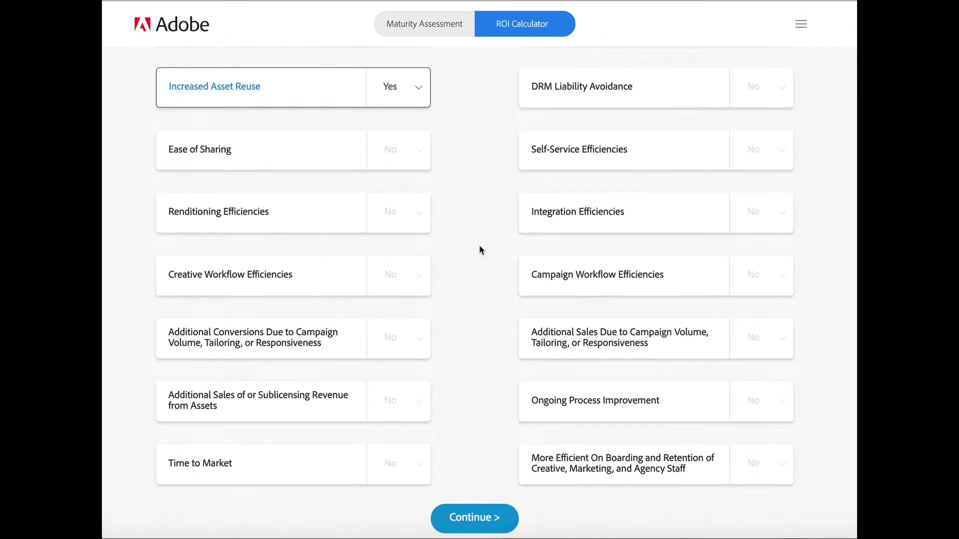
left_click(397, 279)
left_click(383, 283)
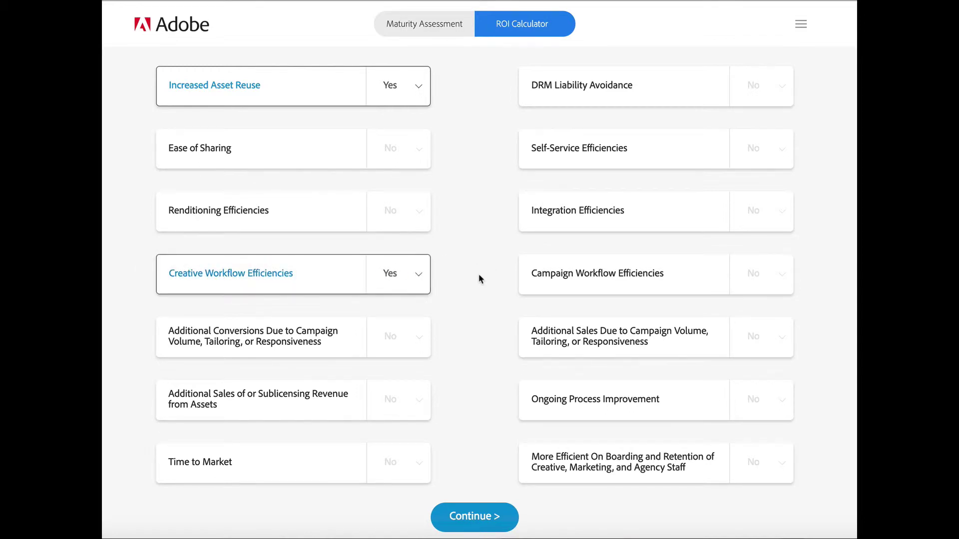
scroll(479, 279, "up", 2)
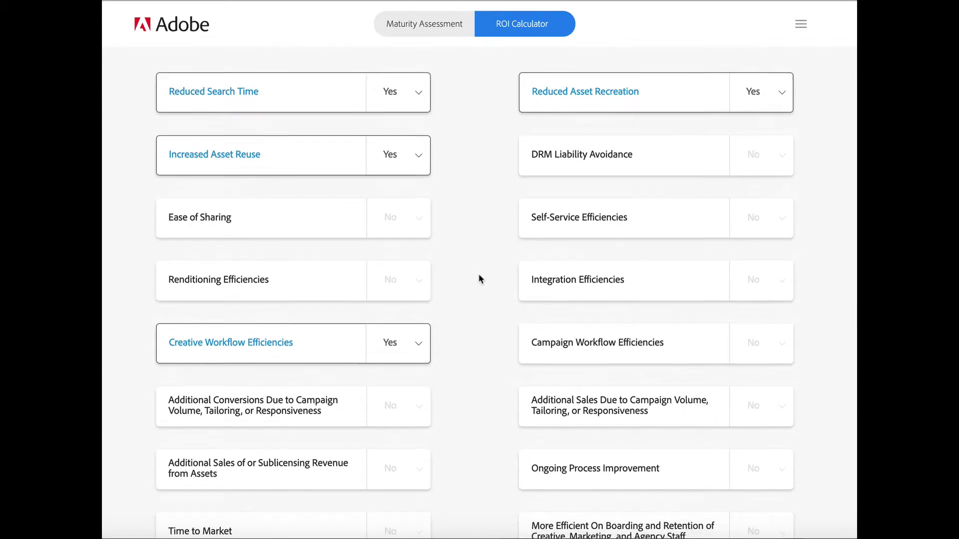
scroll(478, 278, "down", 2)
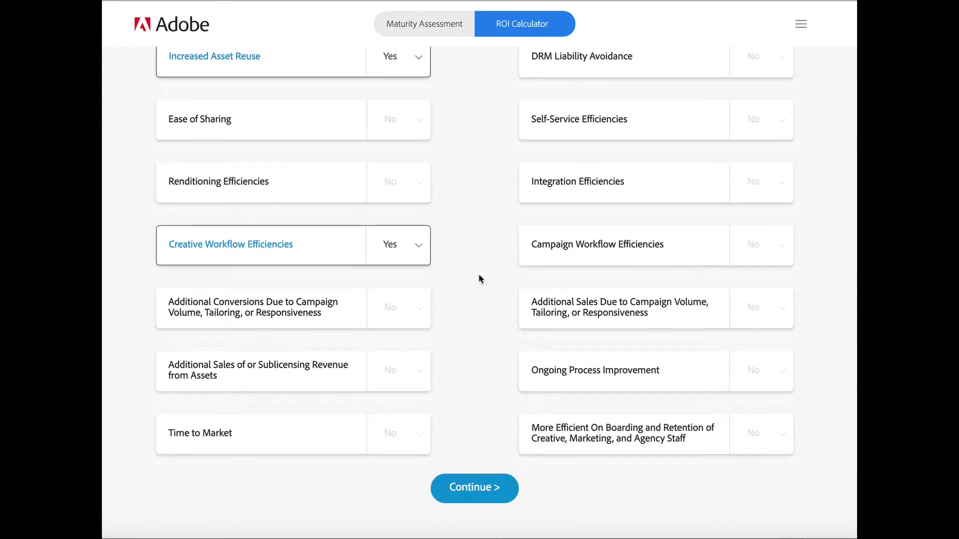
left_click(483, 485)
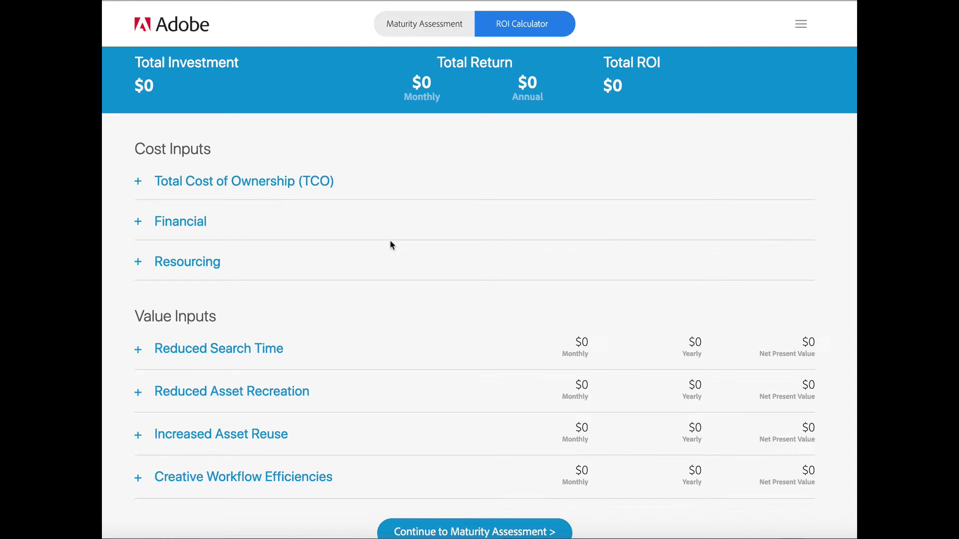
Under Total Cost of Ownership, enter $400,000 annual license/hosting, $90,000 one-time implementation costs and $10,000 other annual maintenance
left_click(138, 183)
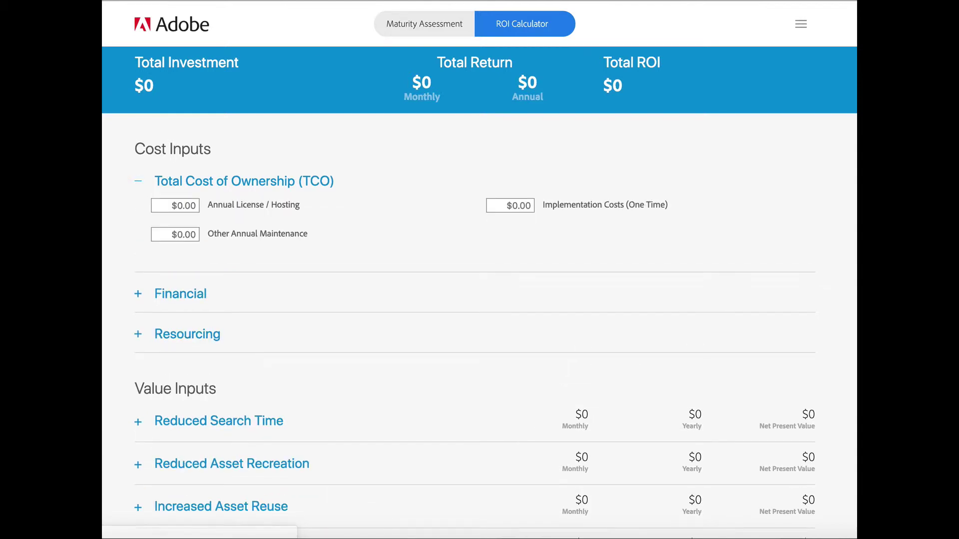
left_click(194, 205)
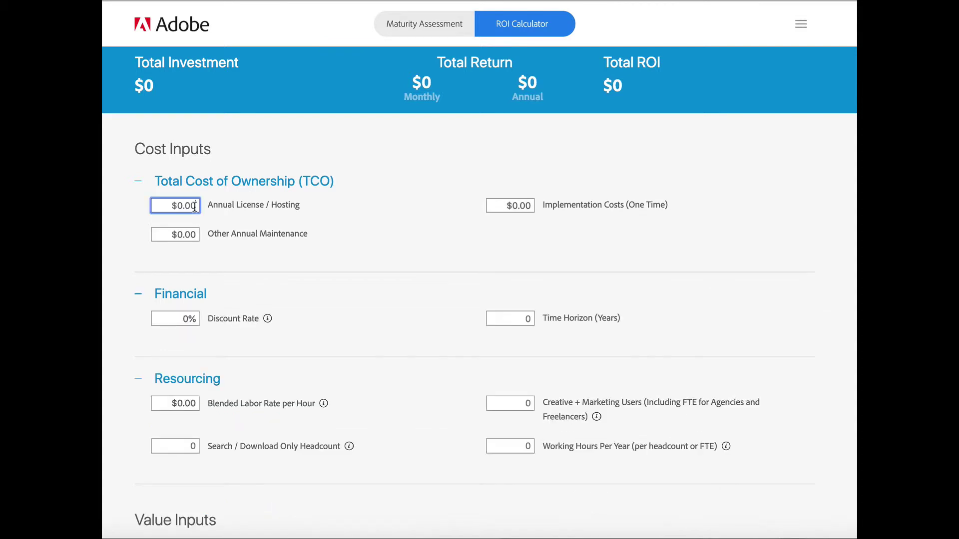
type("400000")
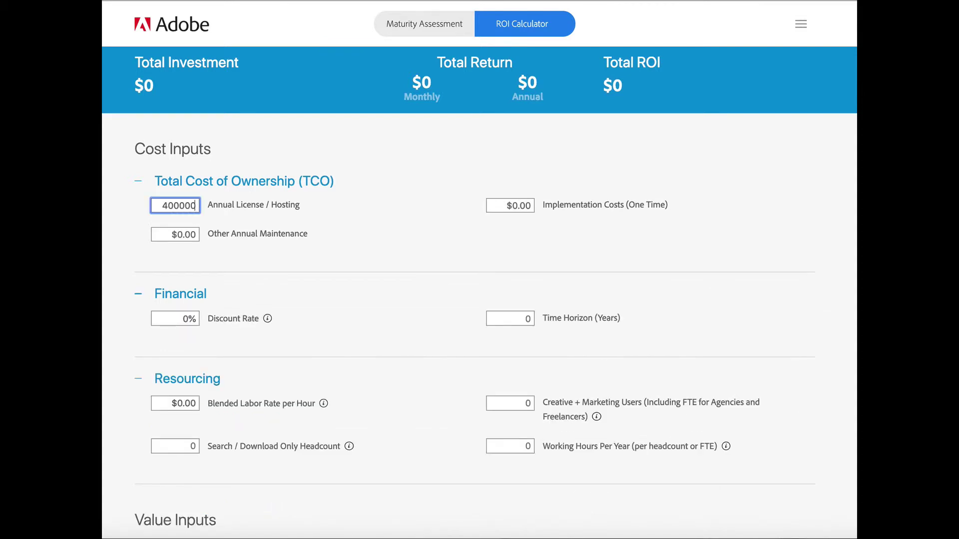
key("Tab")
type("90000")
key("Tab")
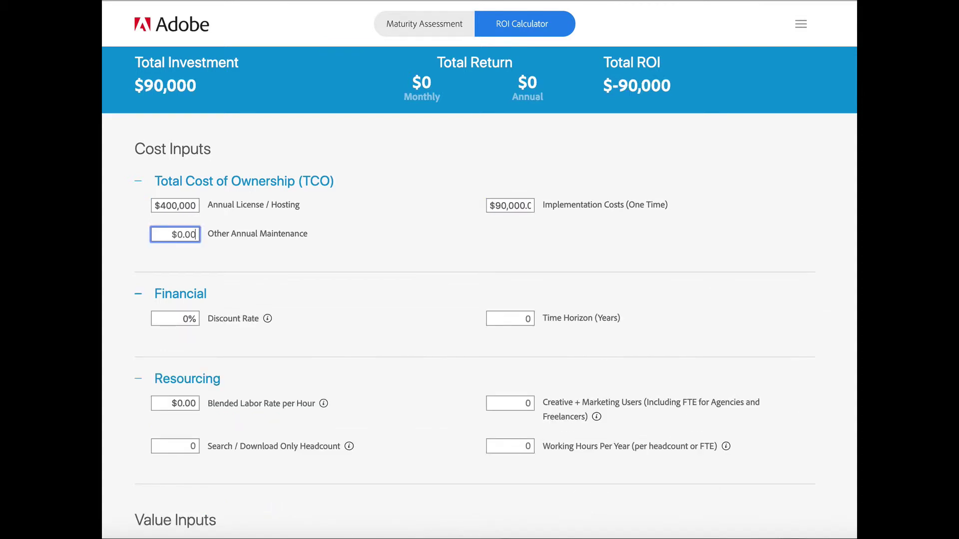
type("10000")
key("Tab")
Set the financial discount rate to 4% and the time horizon to 3 years
type("4")
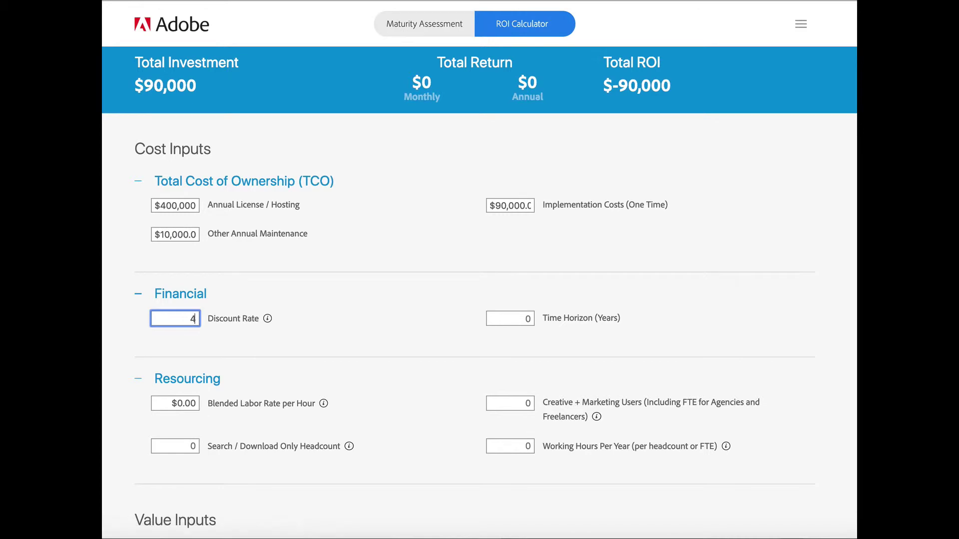
key("Tab")
type("3")
key("Tab")
Fill in Resourcing with a $45 blended hourly labor rate, 50 creative and marketing users, 200 search/download headcount and 2,000 working hours per year
type("45")
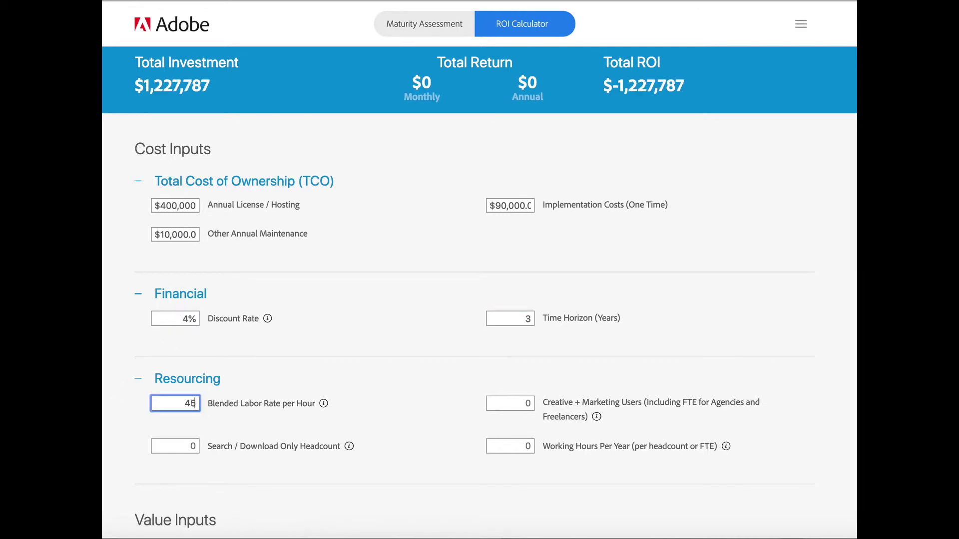
key("Tab")
type("50")
key("Tab")
type("200")
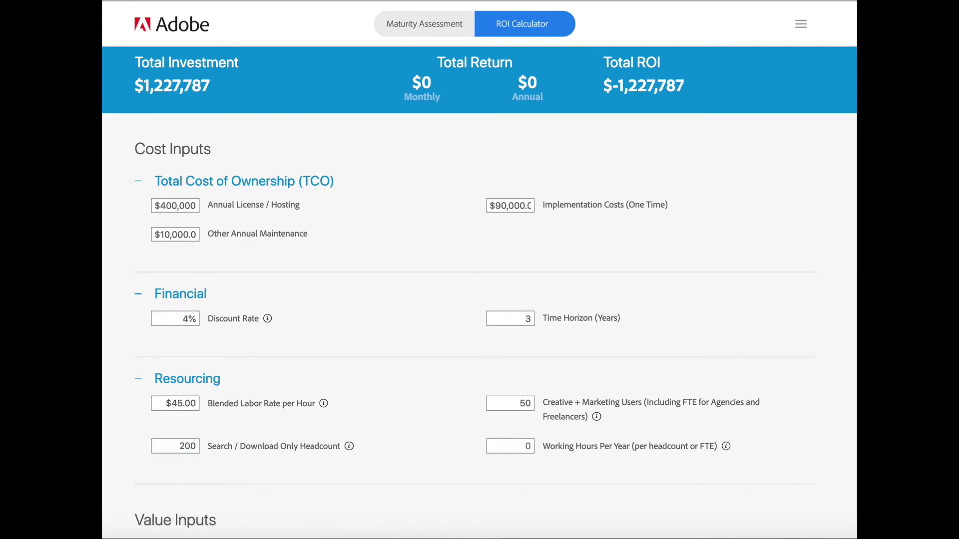
key("Tab")
type("2000")
left_click(342, 229)
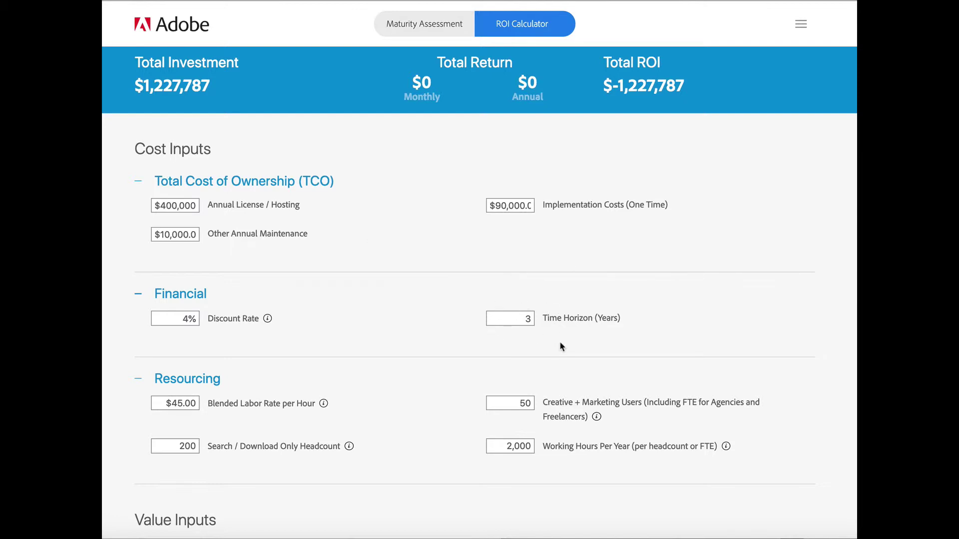
Collapse the Total Cost of Ownership, Financial and Resourcing sections
left_click(140, 185)
left_click(139, 222)
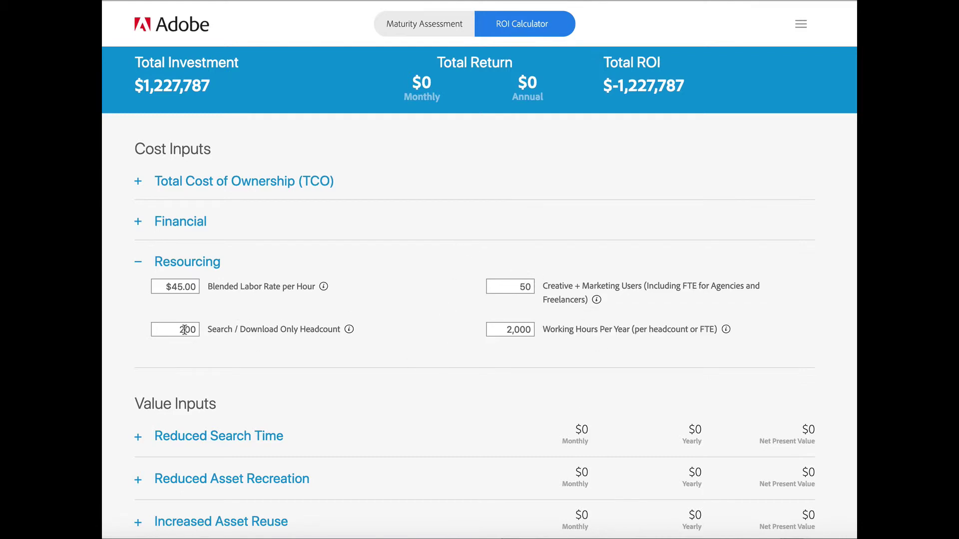
left_click(138, 266)
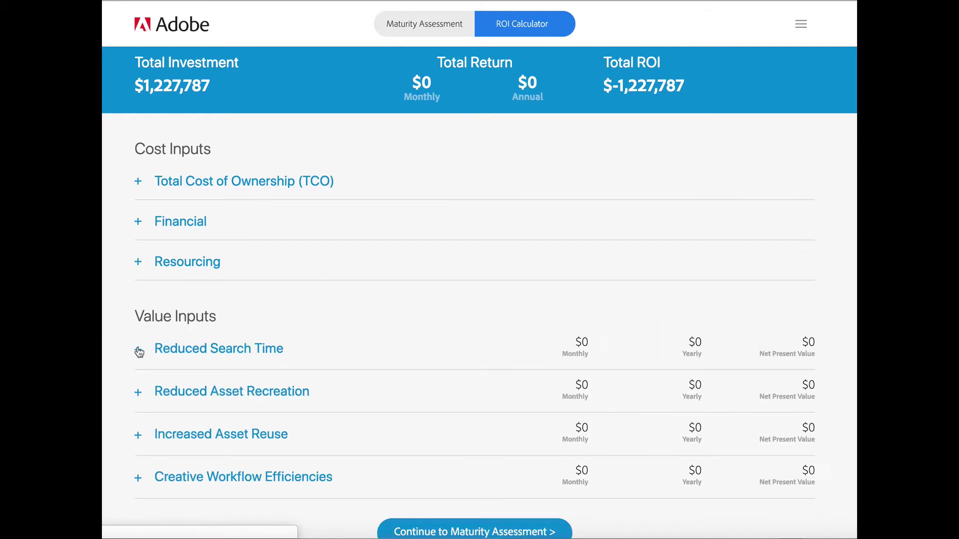
Expand Reduced Search Time and set the pre-DAM average search time for assets to 0.5 hours
left_click(138, 351)
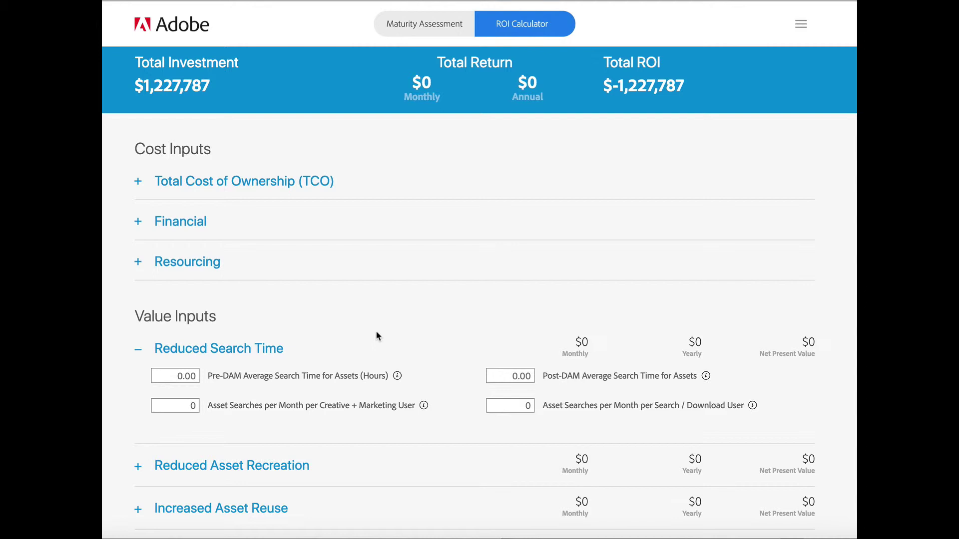
left_click(170, 376)
key("BackSpace")
key("BackSpace")
key("BackSpace")
key("BackSpace")
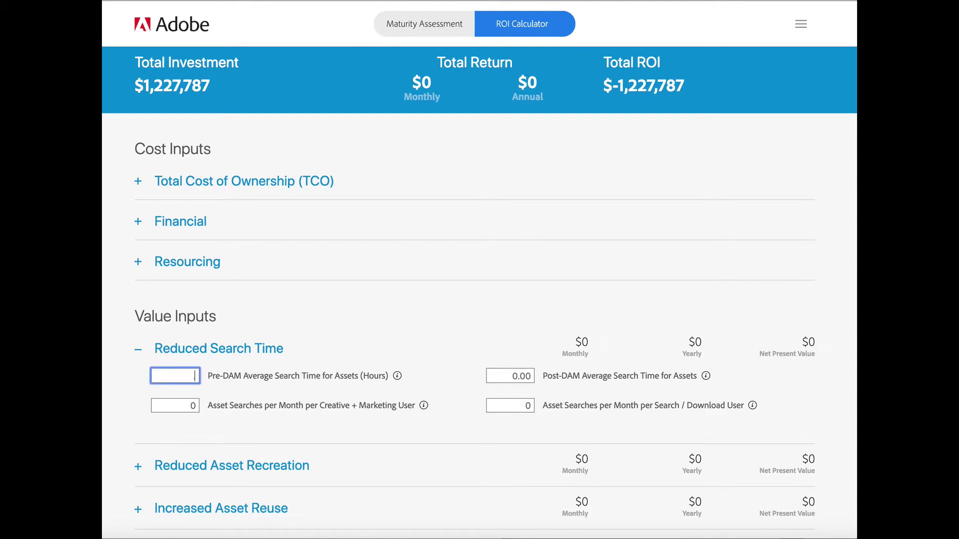
type(".5")
Set the post-DAM average search time for assets to 0.1
left_click(531, 374)
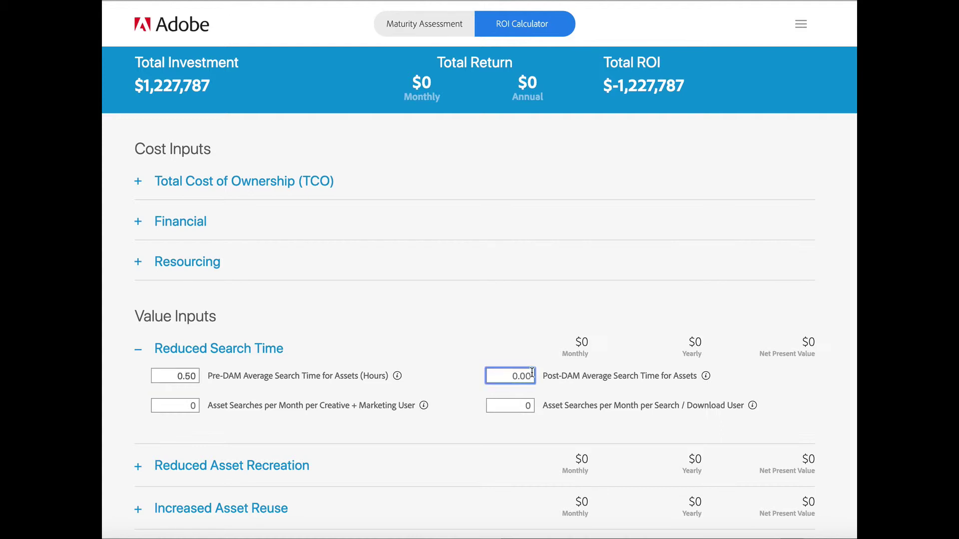
key("BackSpace")
key("BackSpace")
key("BackSpace")
key("BackSpace")
type(".1")
key("Tab")
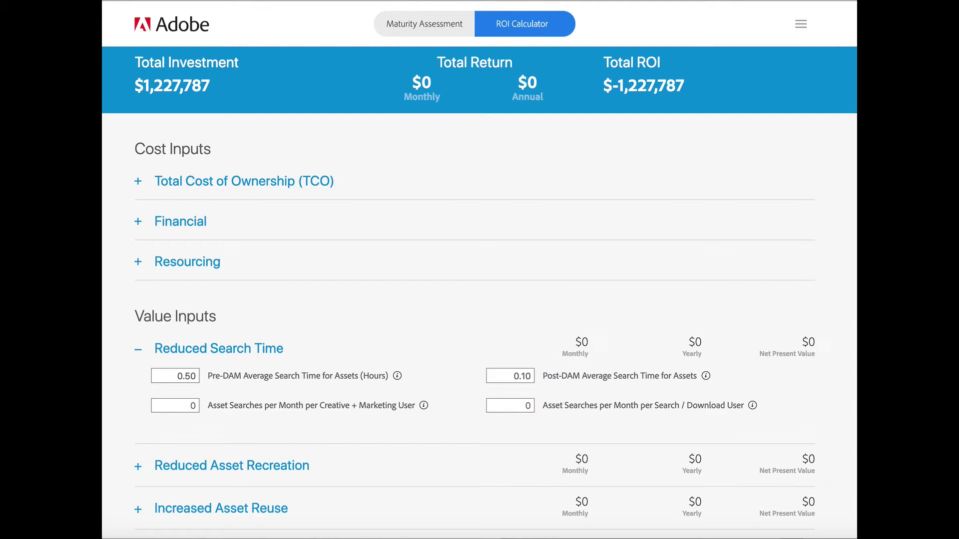
Set asset searches per month to 200 per creative and marketing user and 10 per search/download user
left_click(198, 405)
key("BackSpace")
type("200")
left_click(322, 321)
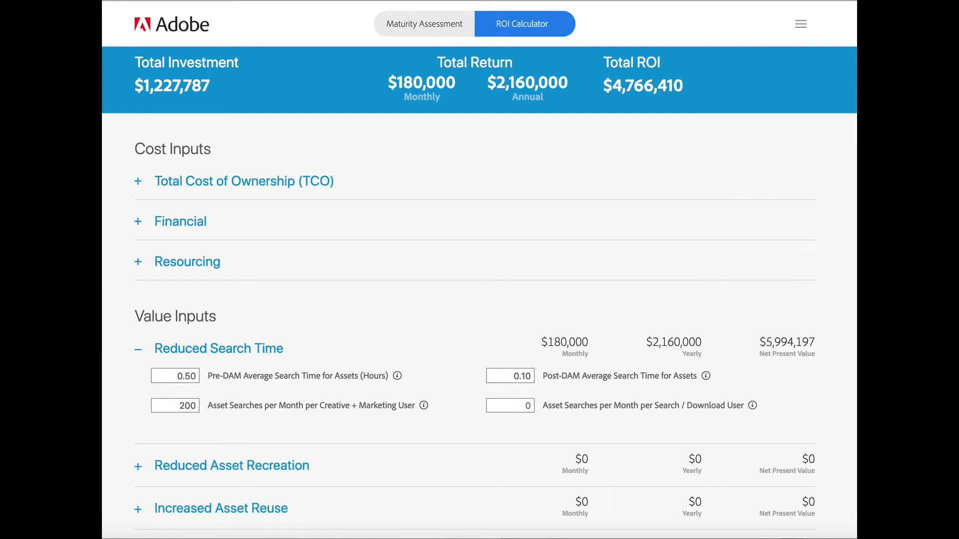
left_click(530, 407)
type("10")
key("Tab")
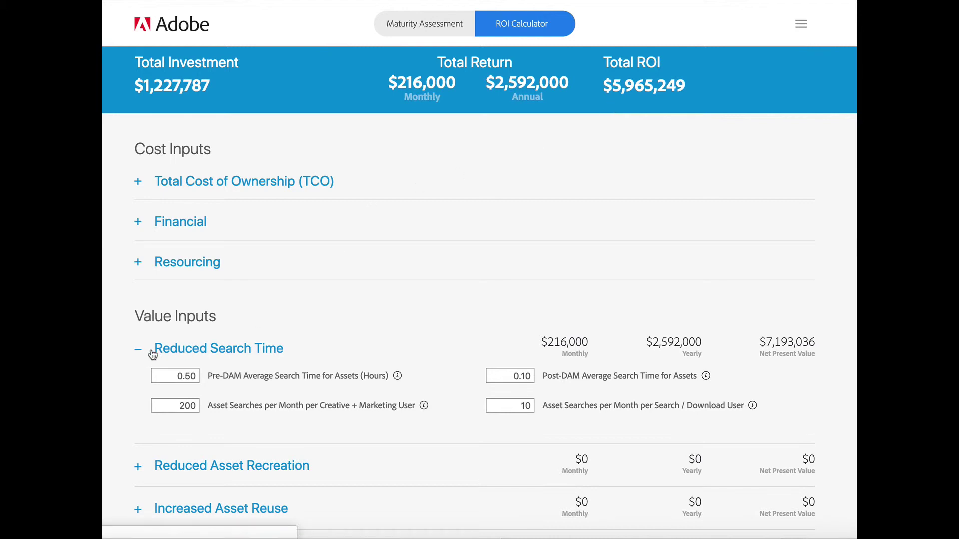
scroll(136, 386, "down", 3)
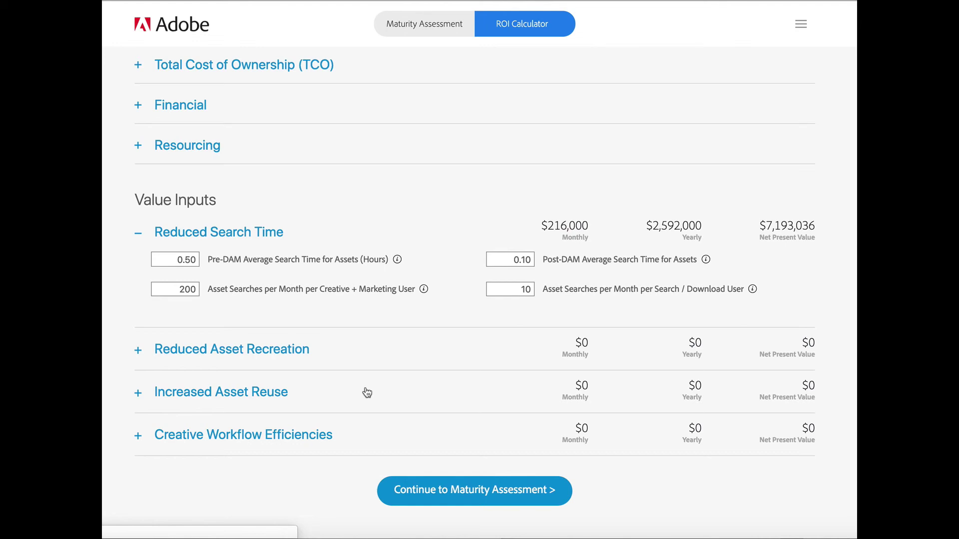
scroll(367, 393, "up", 3)
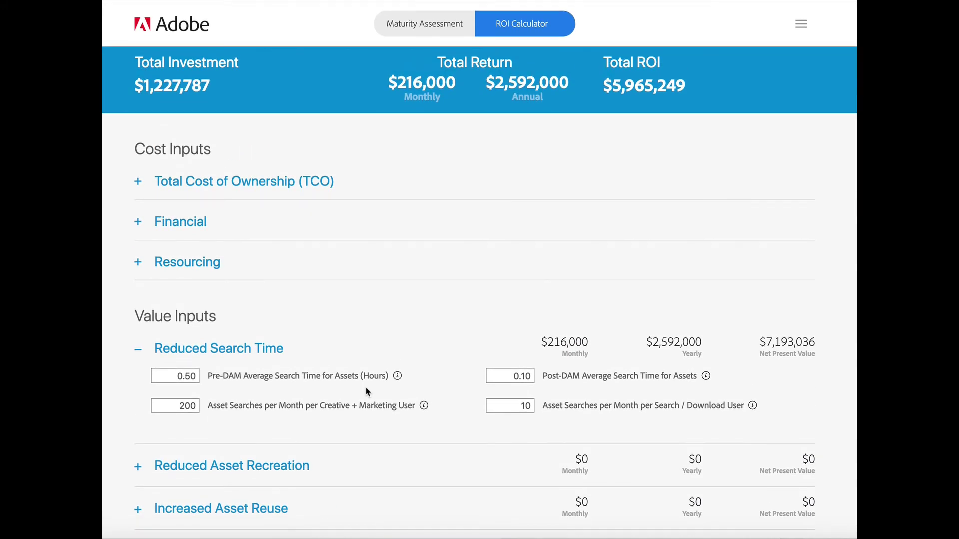